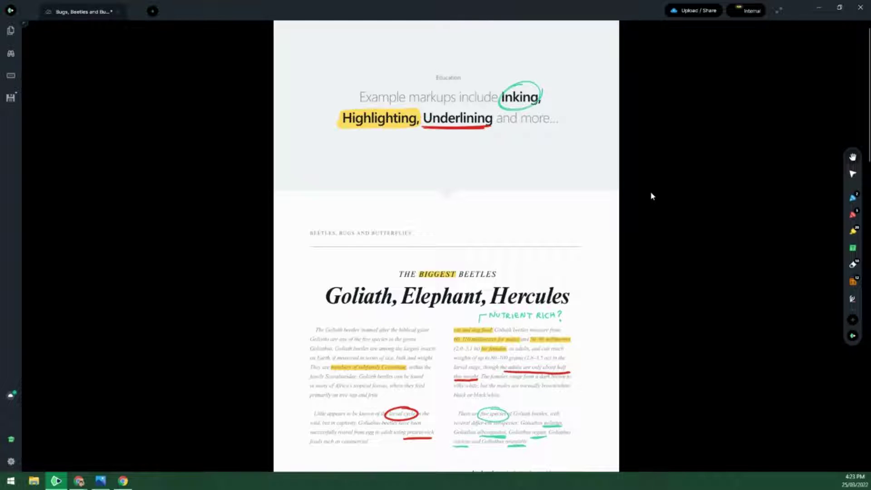
{"action": "scroll", "coordinate": [527, 225], "scroll_direction": "down", "scroll_amount": 5}
{"action": "scroll", "coordinate": [526, 226], "scroll_direction": "down", "scroll_amount": 5}
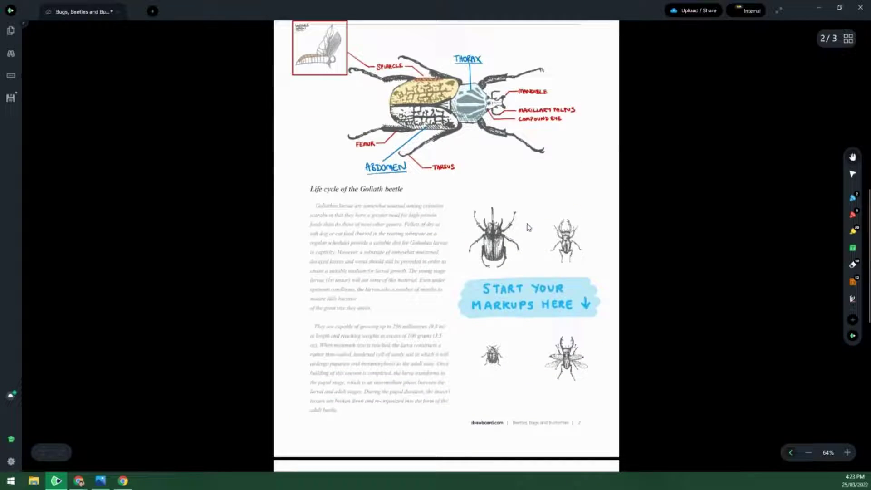
- Draw a curved blue pen arrow pointing down toward the beetle illustrations on page 2
{"action": "left_click", "coordinate": [853, 198]}
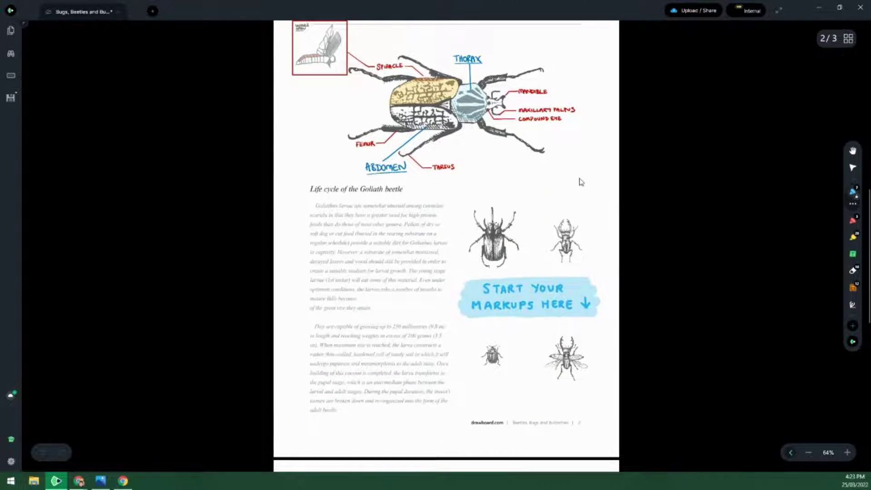
{"action": "mouse_move", "coordinate": [584, 178]}
{"action": "left_mouse_down"}
{"action": "mouse_move", "coordinate": [526, 197]}
{"action": "mouse_move", "coordinate": [539, 200]}
{"action": "left_mouse_up"}
- Wipe out the entire blue arrow with the Eraser tool
{"action": "left_click", "coordinate": [855, 272]}
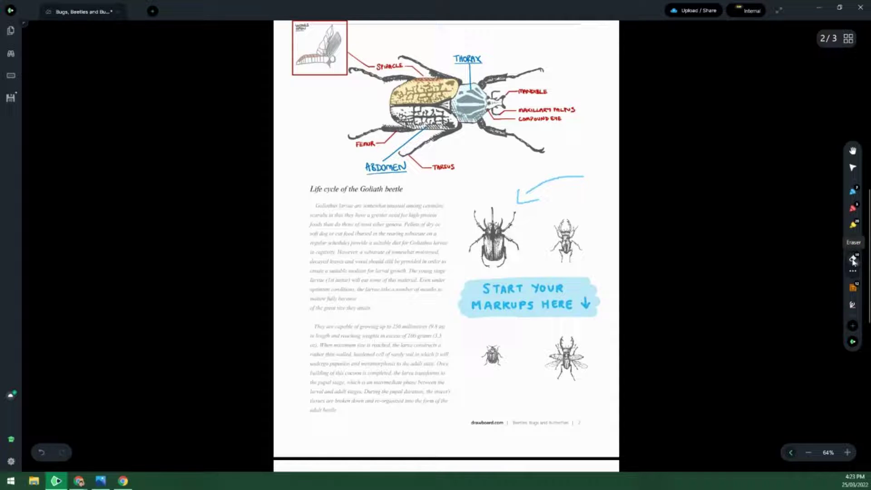
{"action": "left_click_drag", "start_coordinate": [567, 176], "coordinate": [551, 184]}
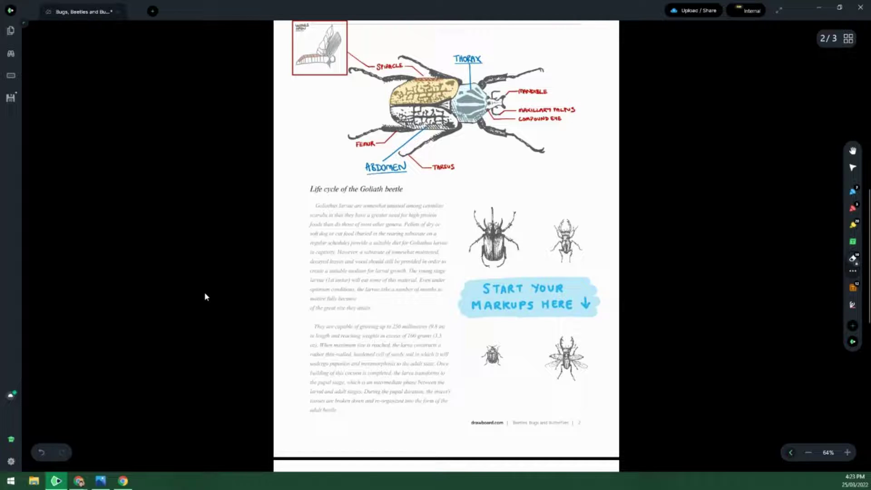
- Switch on 'Partial eraser for pens' in App settings' Annotation section, then close Settings
{"action": "left_click", "coordinate": [11, 463]}
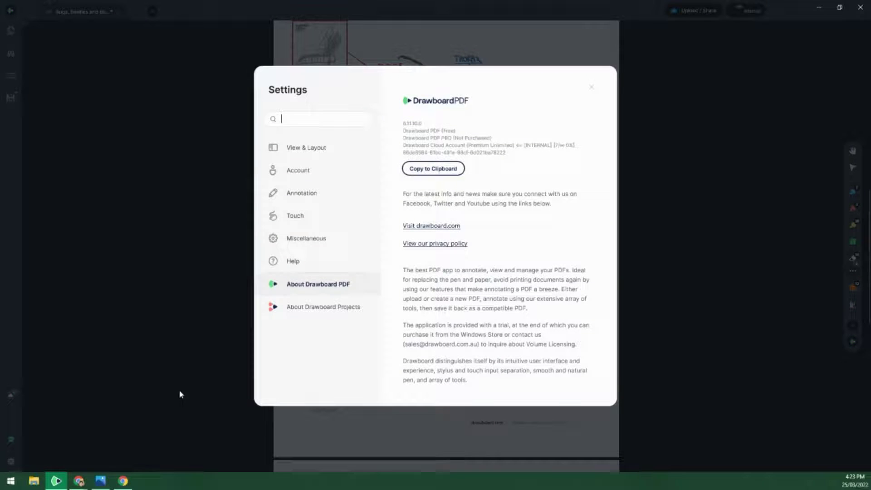
{"action": "left_click", "coordinate": [305, 195]}
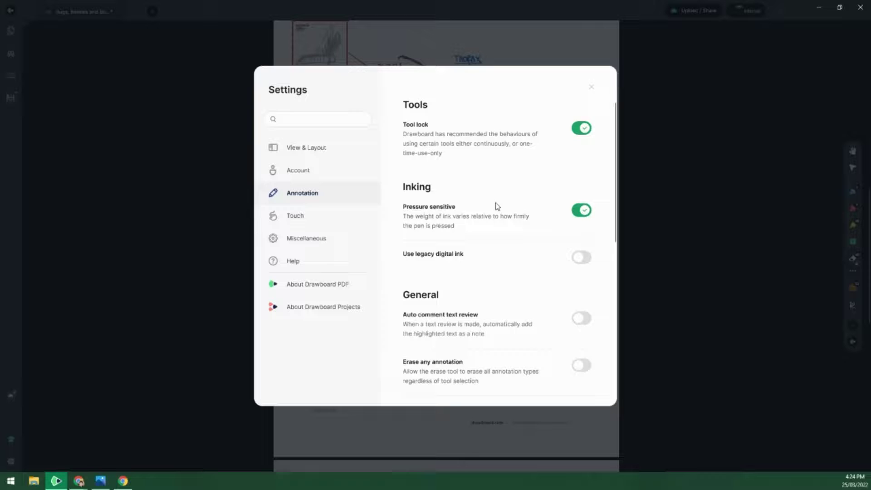
{"action": "scroll", "coordinate": [496, 206], "scroll_direction": "down", "scroll_amount": 3}
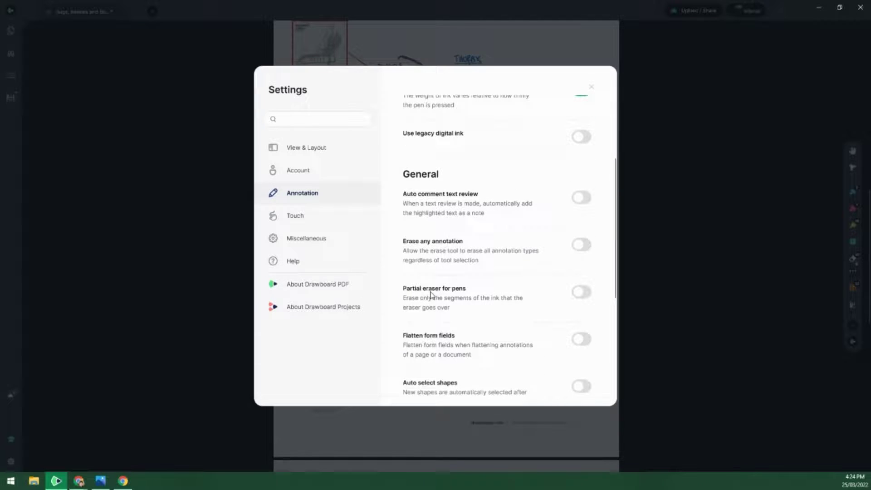
{"action": "left_click", "coordinate": [581, 292]}
{"action": "left_click", "coordinate": [590, 94]}
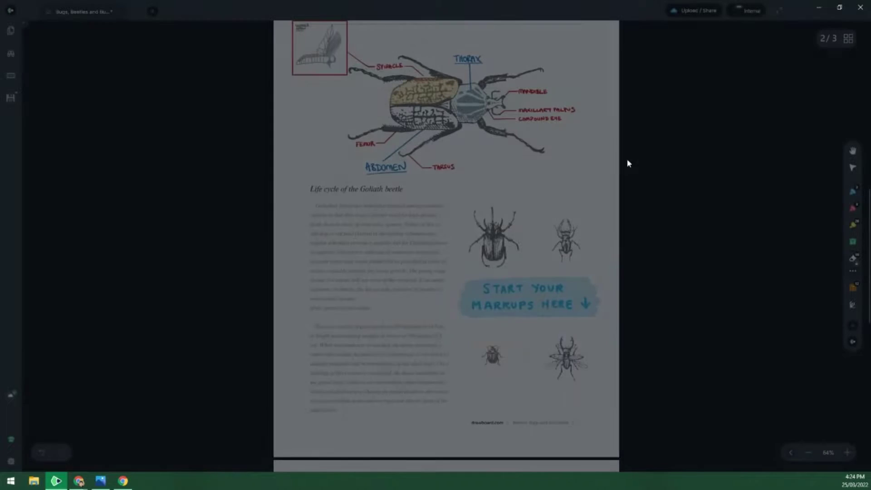
- Draw a new blue arrow toward the beetles and erase only its right-end tail
{"action": "left_click", "coordinate": [853, 191]}
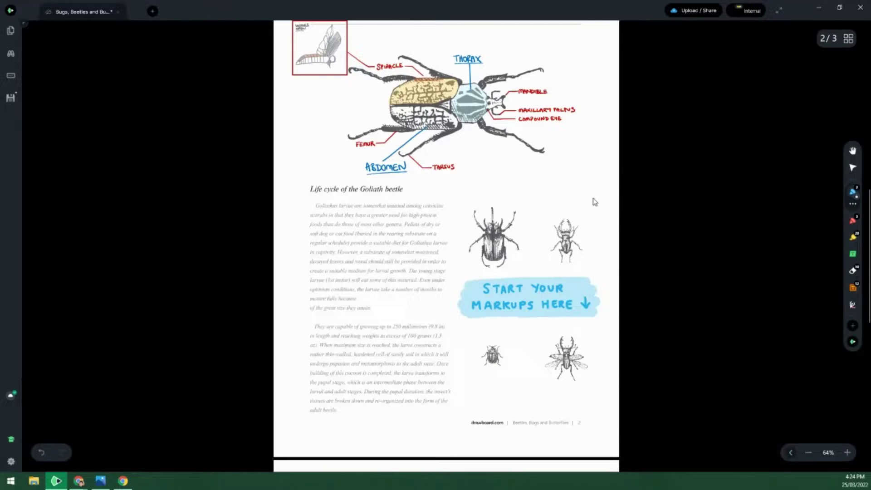
{"action": "mouse_move", "coordinate": [603, 180]}
{"action": "left_mouse_down"}
{"action": "mouse_move", "coordinate": [535, 194]}
{"action": "mouse_move", "coordinate": [541, 204]}
{"action": "left_mouse_up"}
{"action": "left_click", "coordinate": [853, 270]}
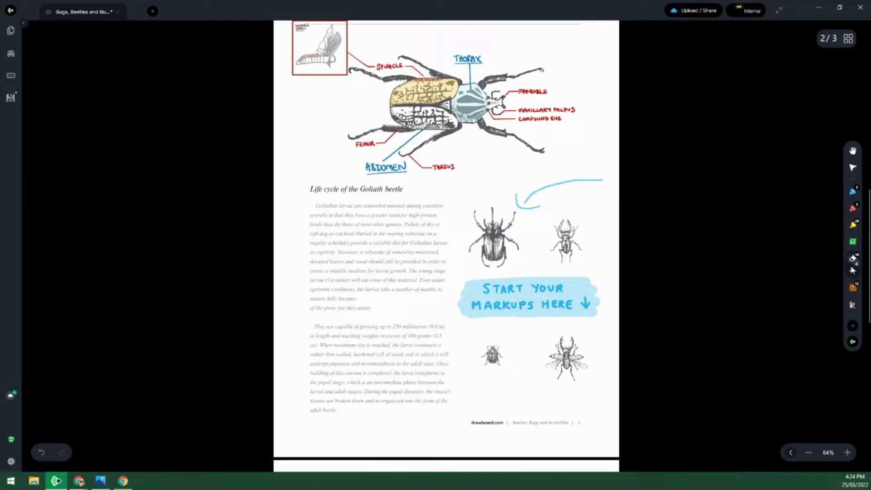
{"action": "left_click_drag", "start_coordinate": [600, 177], "coordinate": [568, 188]}
{"action": "left_click_drag", "start_coordinate": [583, 183], "coordinate": [602, 187]}
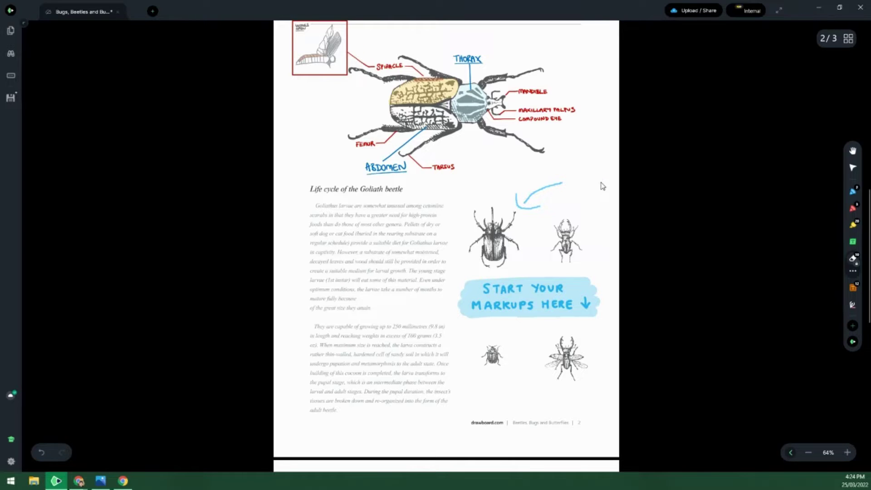